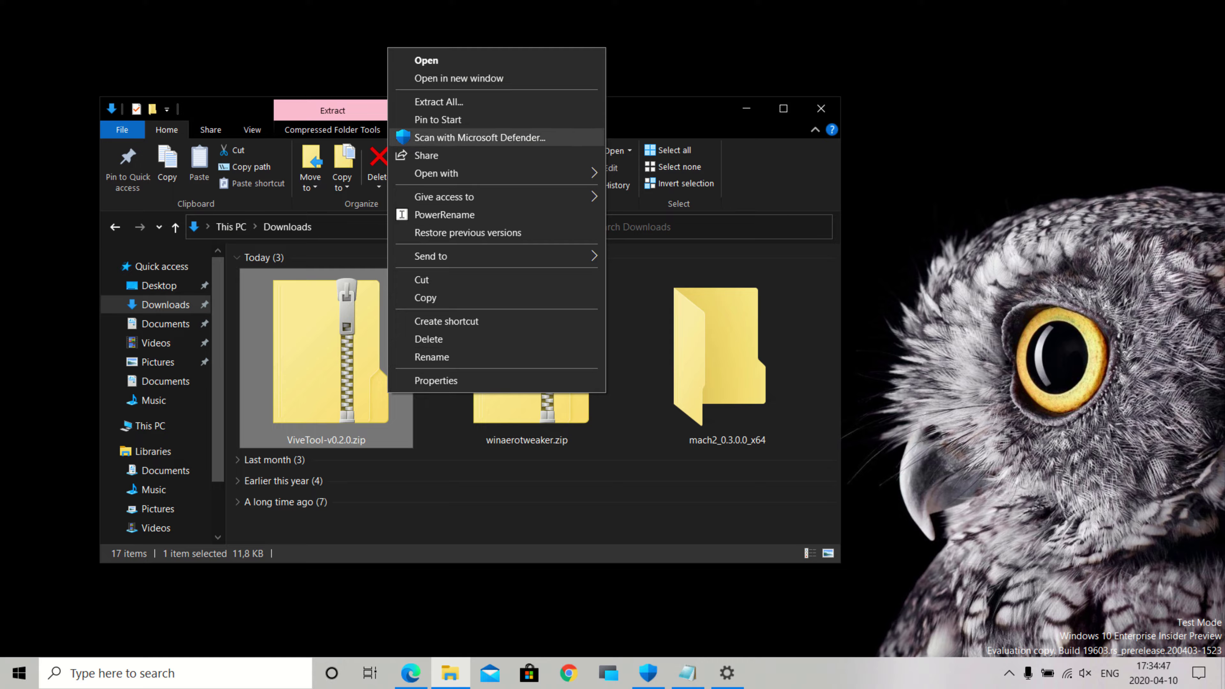
- Extract ViveTool-v0.2.0.zip to the default ViveTool-v0.2.0 folder in Downloads, showing the extracted files when complete
click(439, 101)
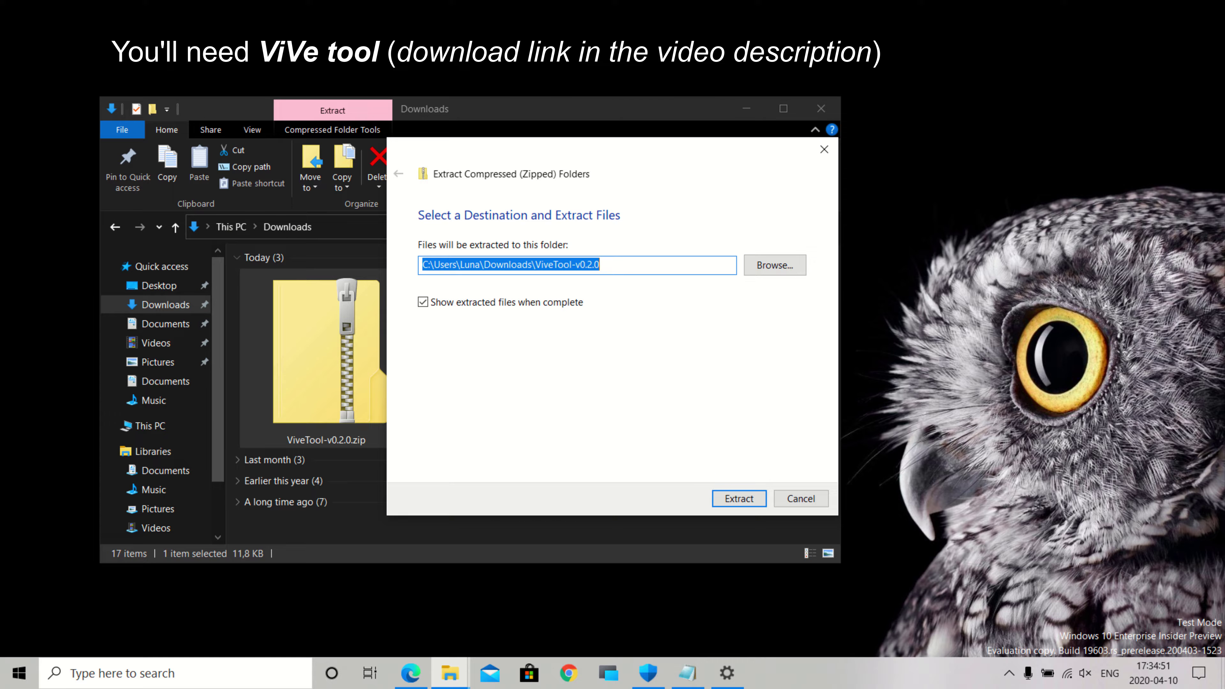
key(Return)
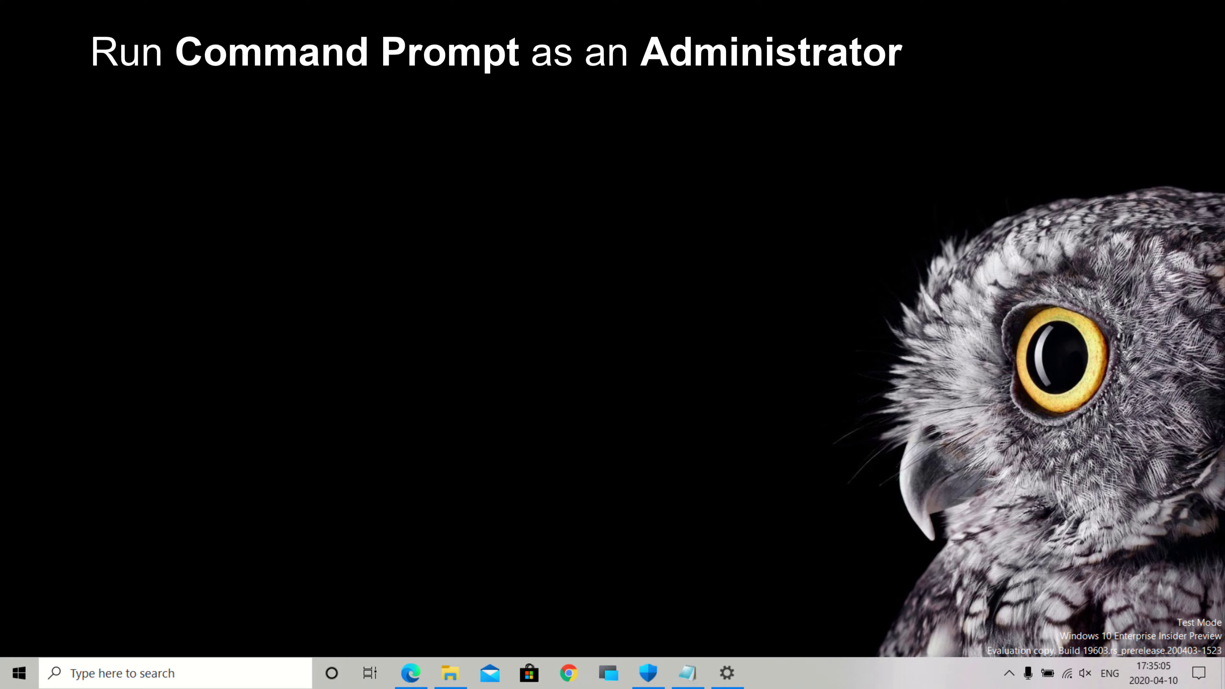
- Search for cmd and run Command Prompt as administrator
key(super)
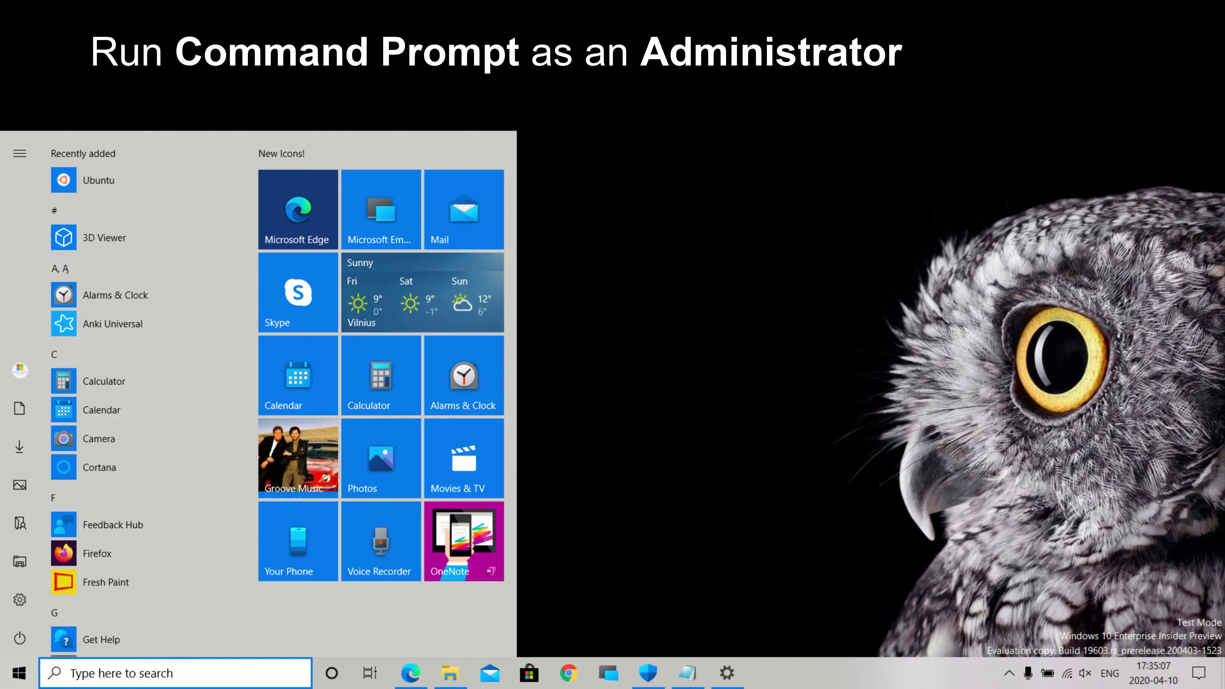
text(cmd)
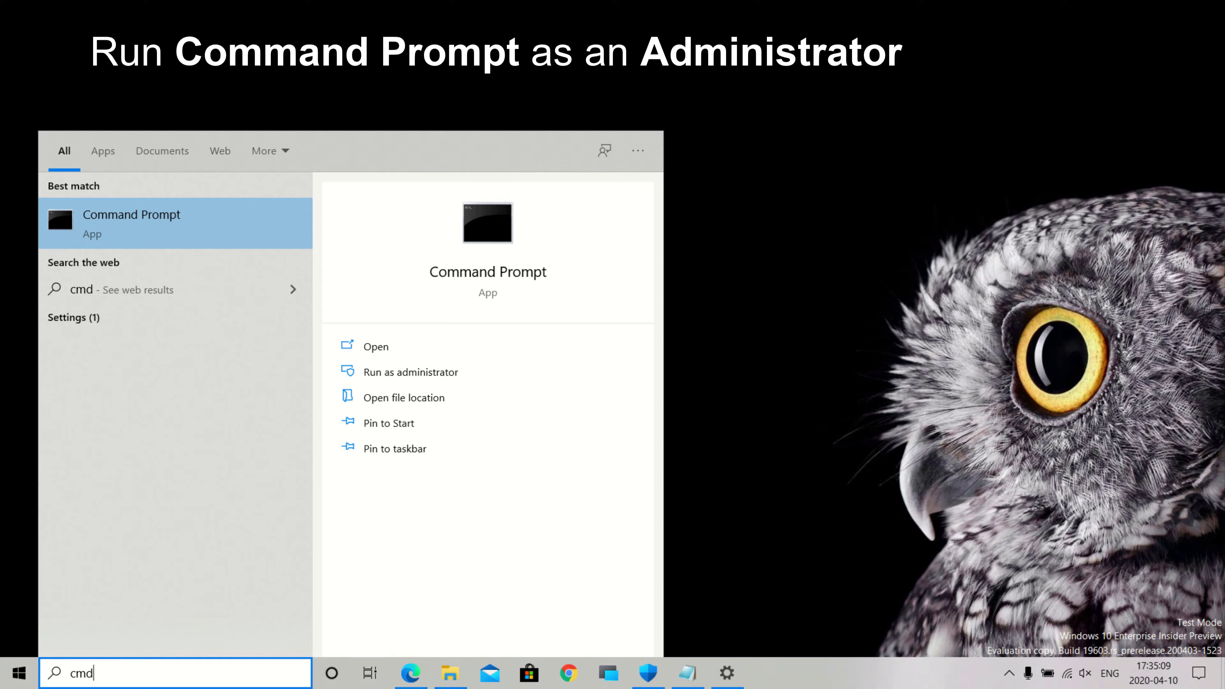
click(410, 372)
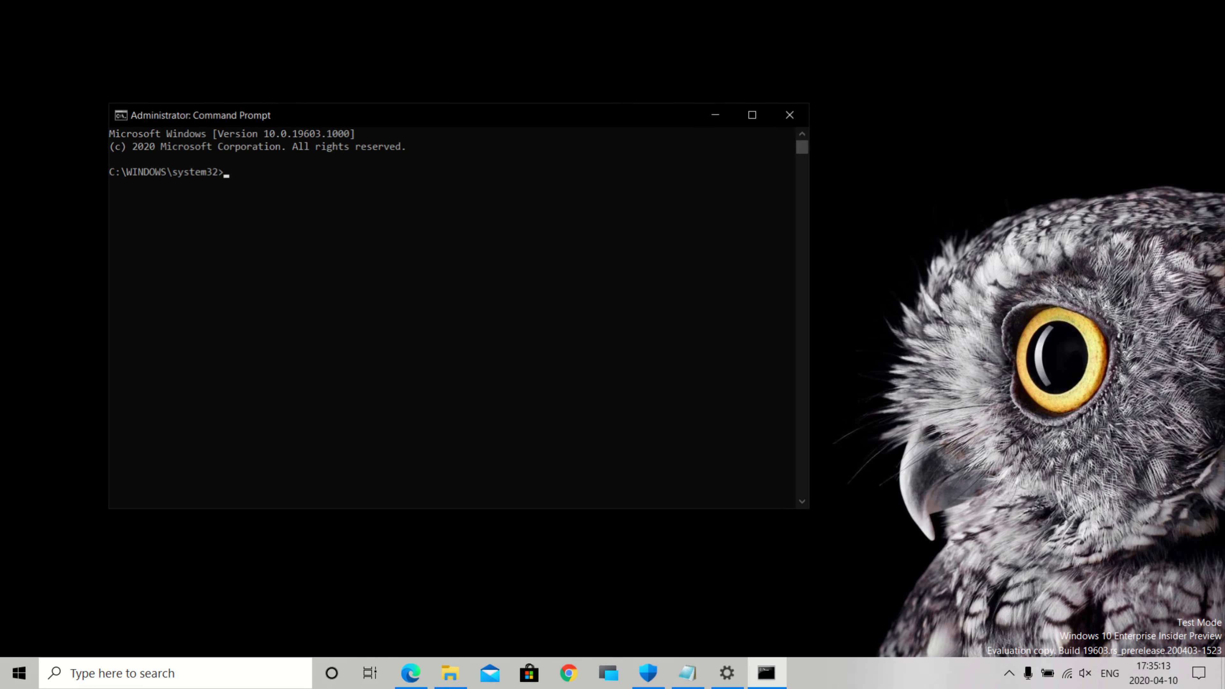
- Copy the extracted ViveTool-v0.2.0 folder's path from File Explorer and change the Command Prompt directory to it with cd
text(cd)
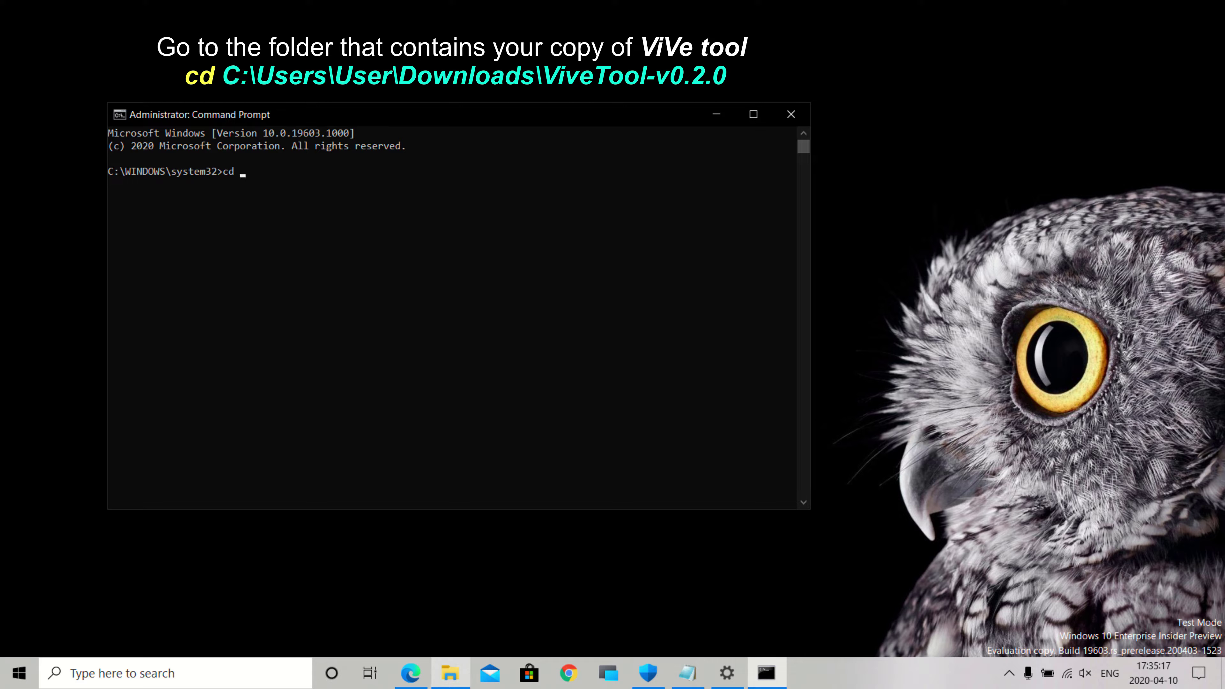
click(450, 674)
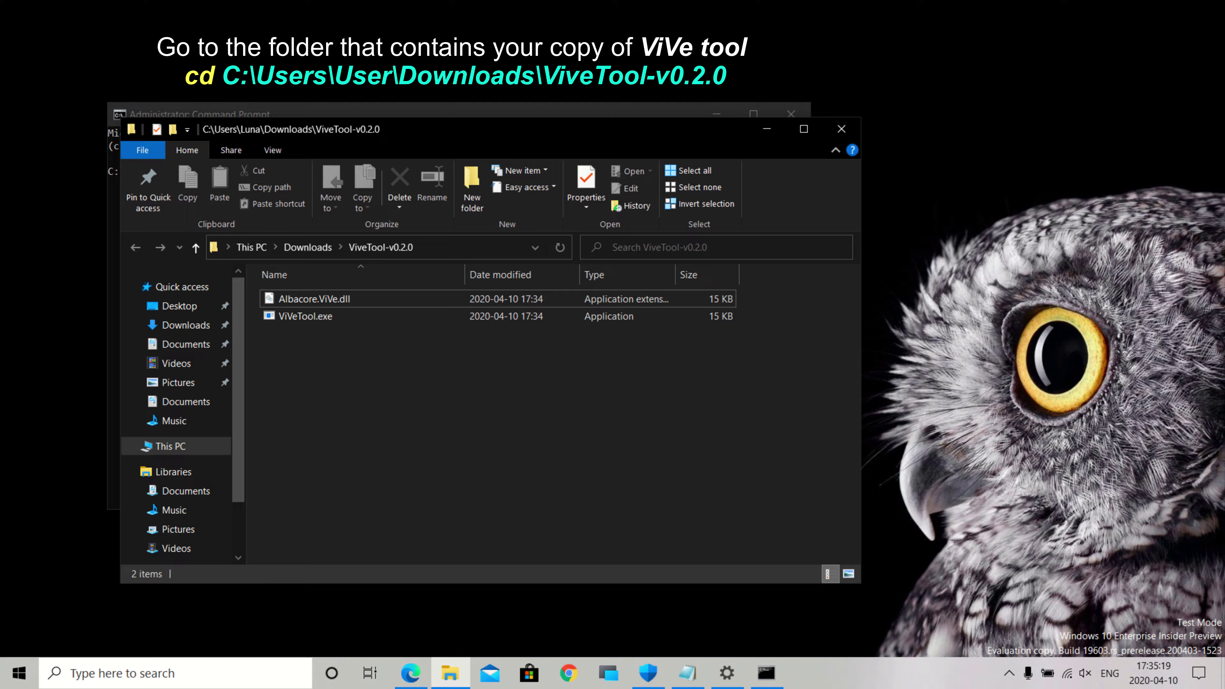
key(alt+d)
key(ctrl+c)
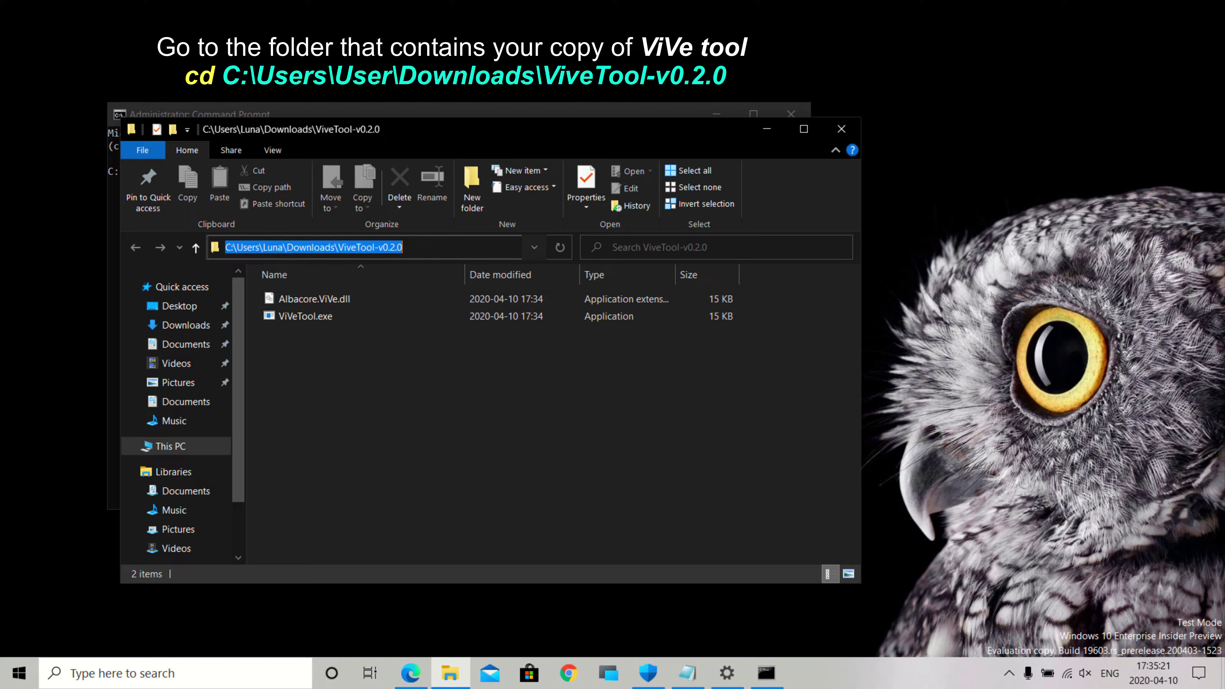
right_click(465, 250)
click(485, 299)
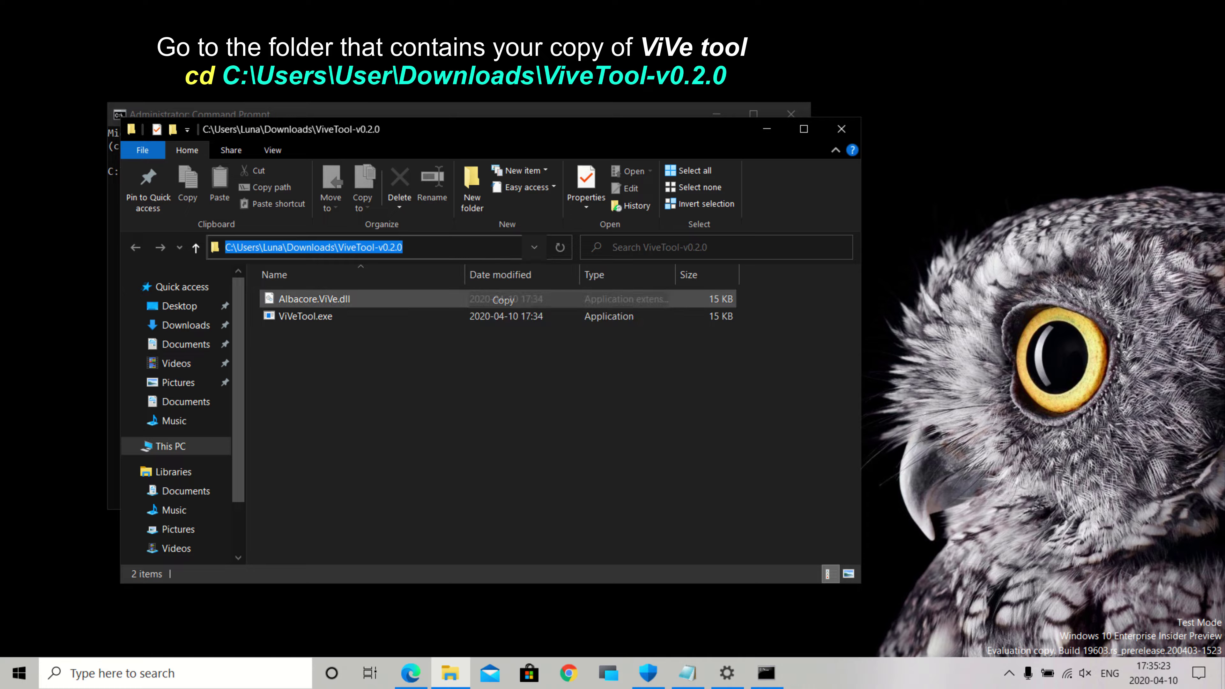
key(Escape)
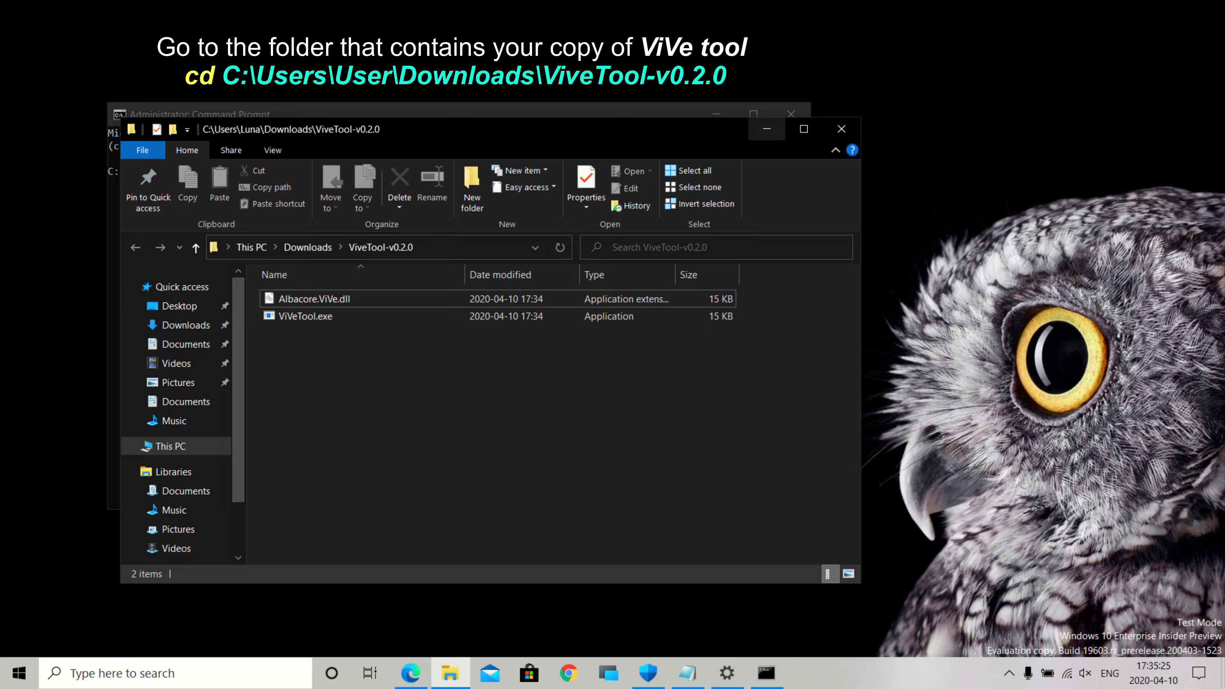
click(767, 129)
text(cd)
key(ctrl+v)
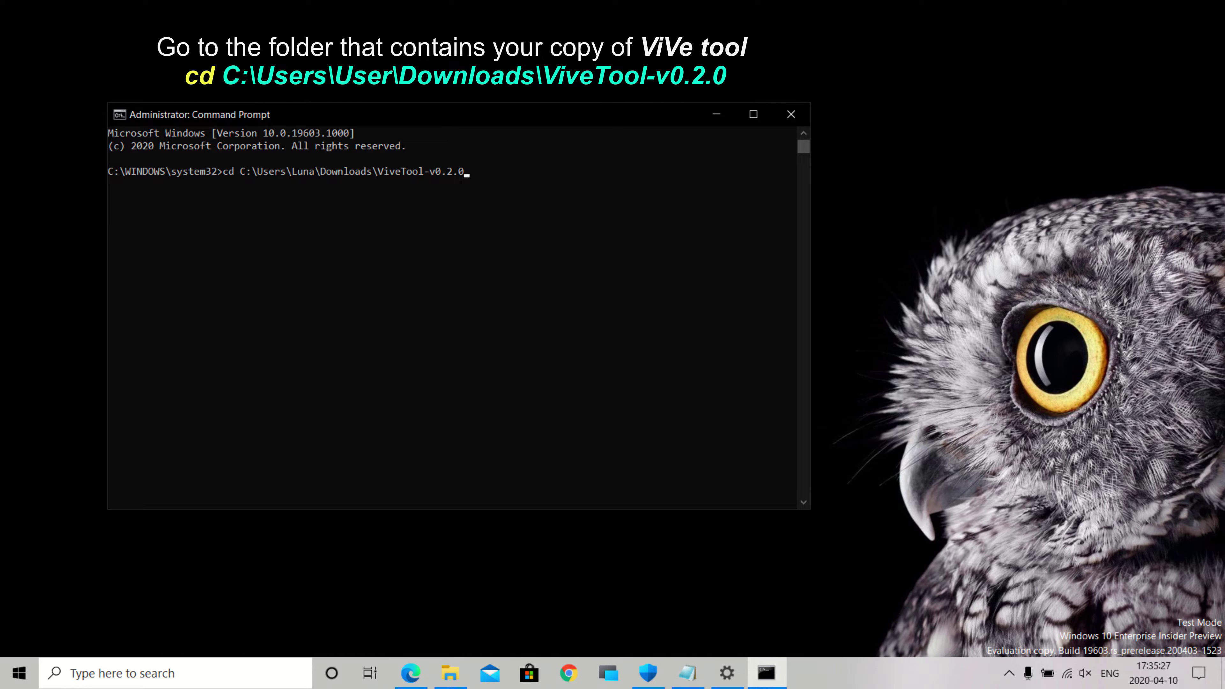
key(Return)
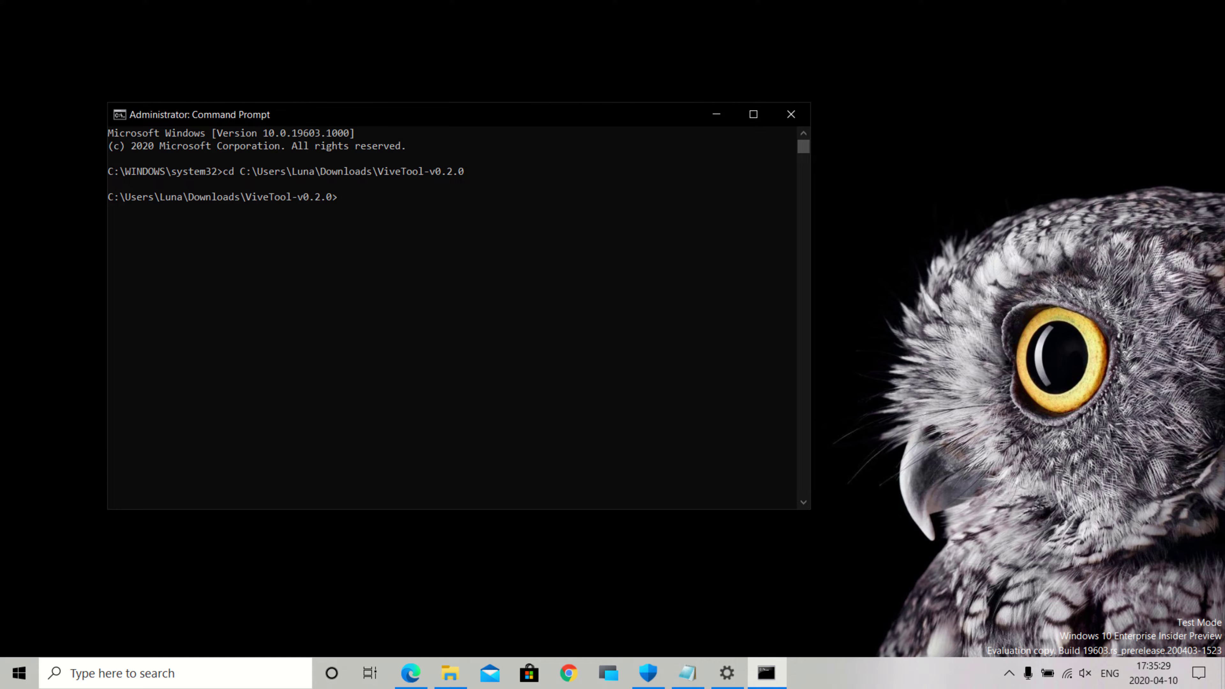
key(Return)
- Run ViveTool.exe to list its available commands, and run ViveTool.exe queryconfig to view that command's syntax
text(V)
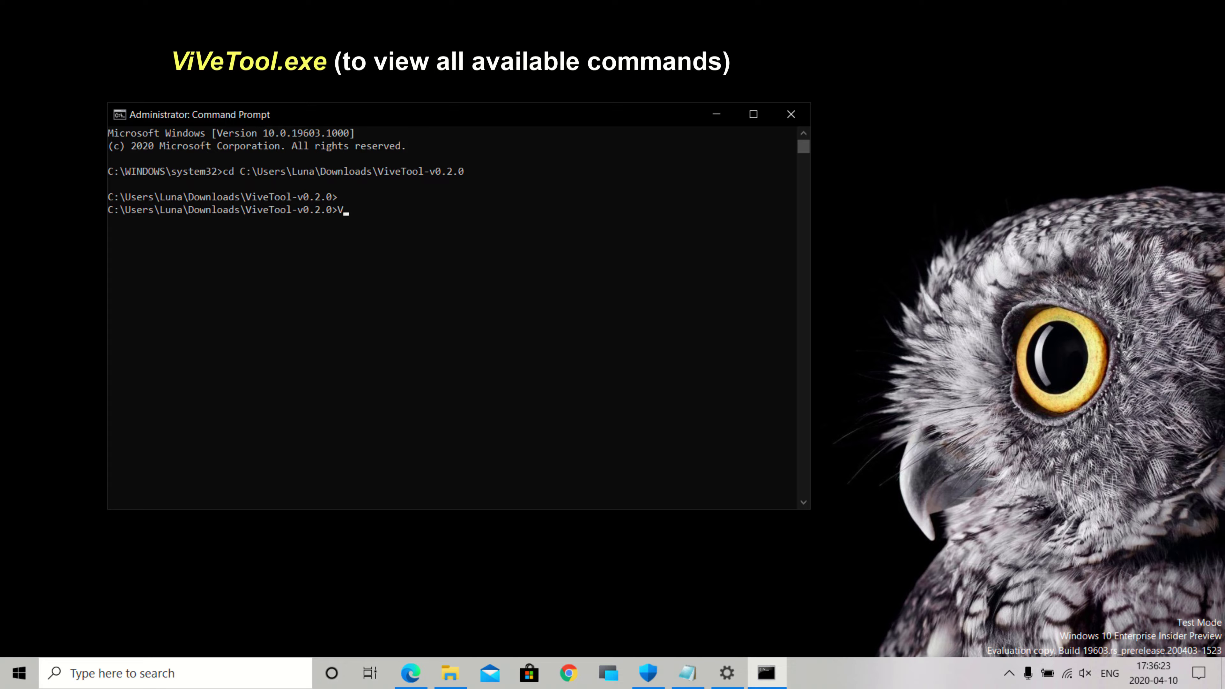
text(iveTo)
text(ol)
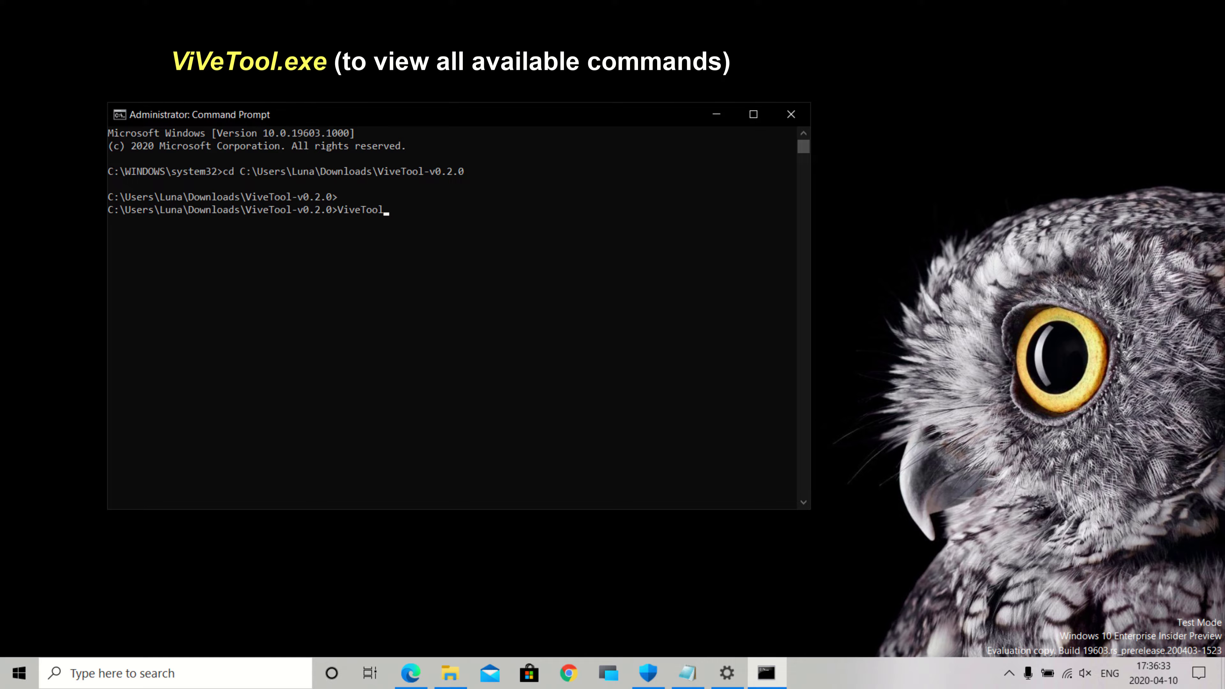
text(.exe)
key(Return)
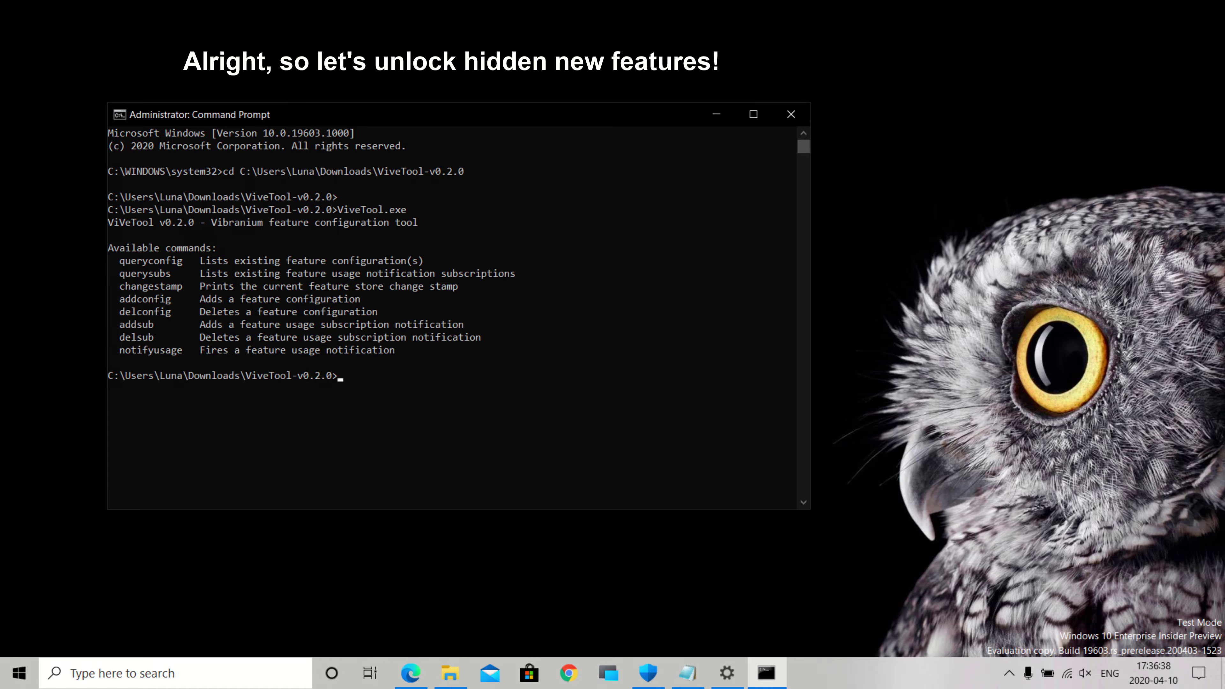
text(ViveTool.exe queryconfig)
key(Return)
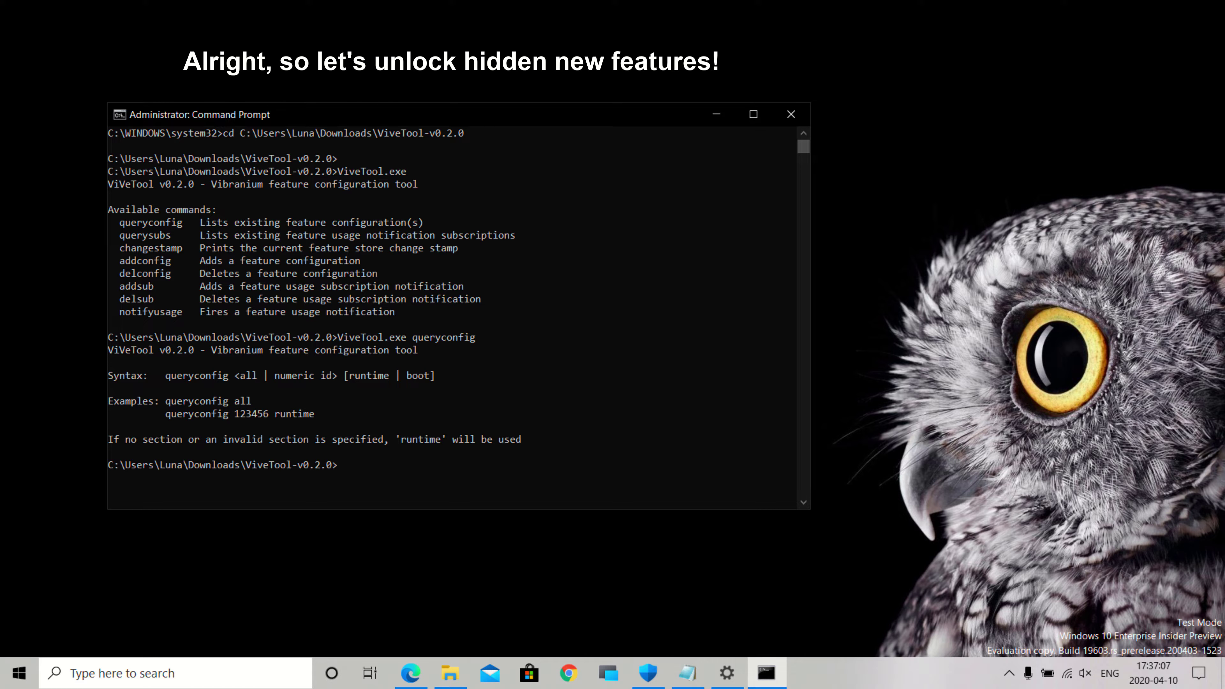
- Enable hidden feature 23403403 by running ViveTool.exe addconfig 23403403 2
text(Viv)
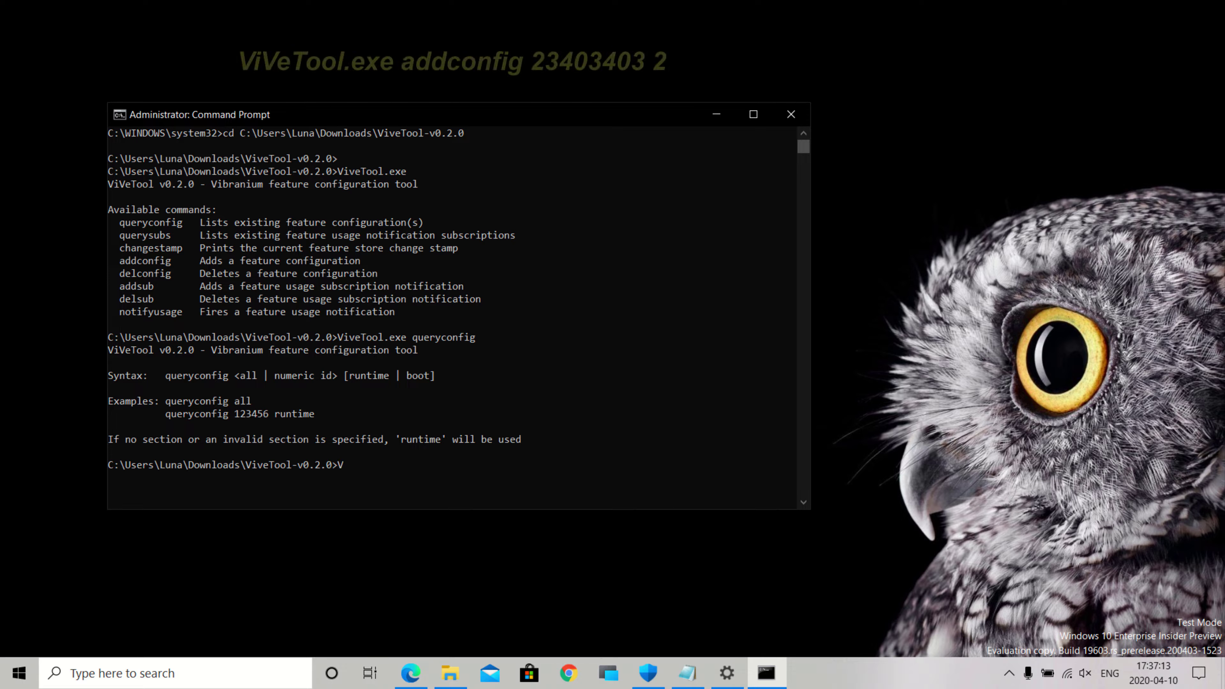
text(eTool)
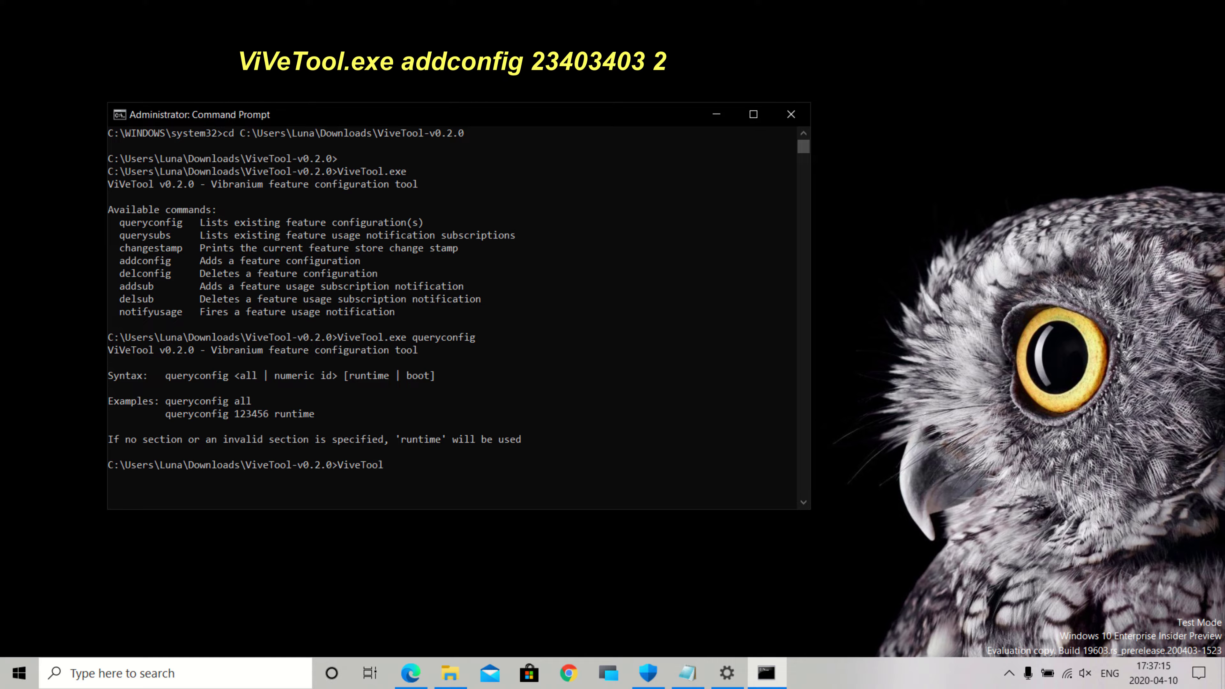
text(.exe)
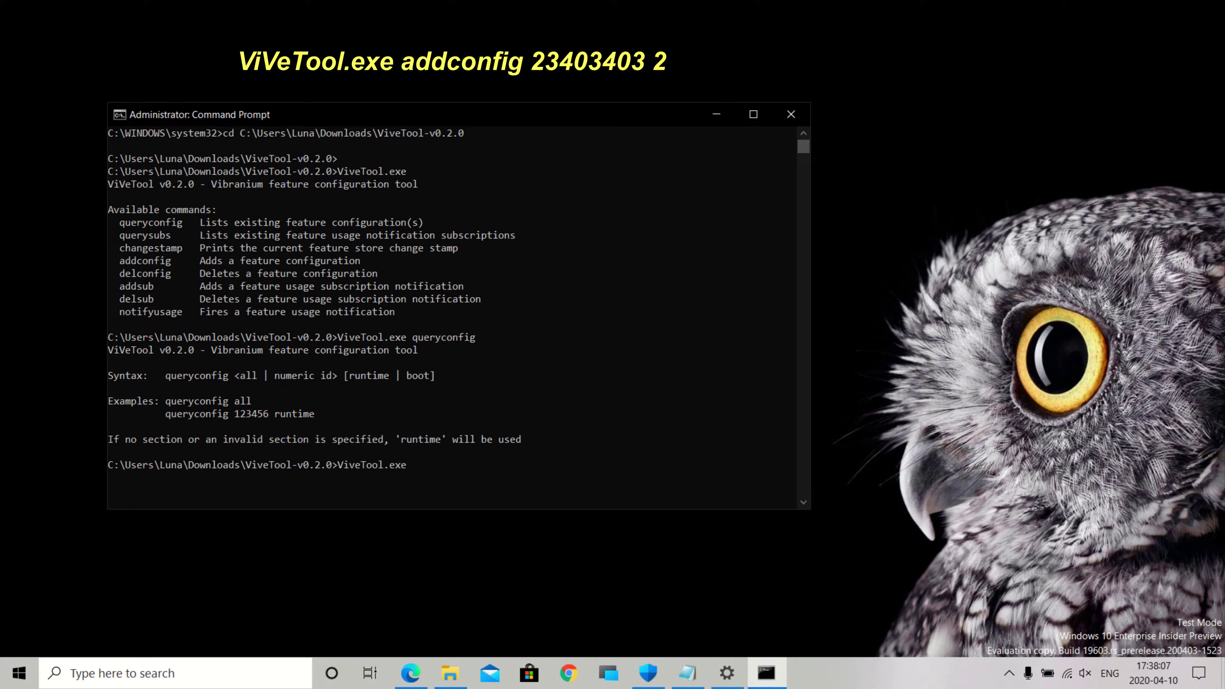
text(addconfig 23403403 2)
key(Return)
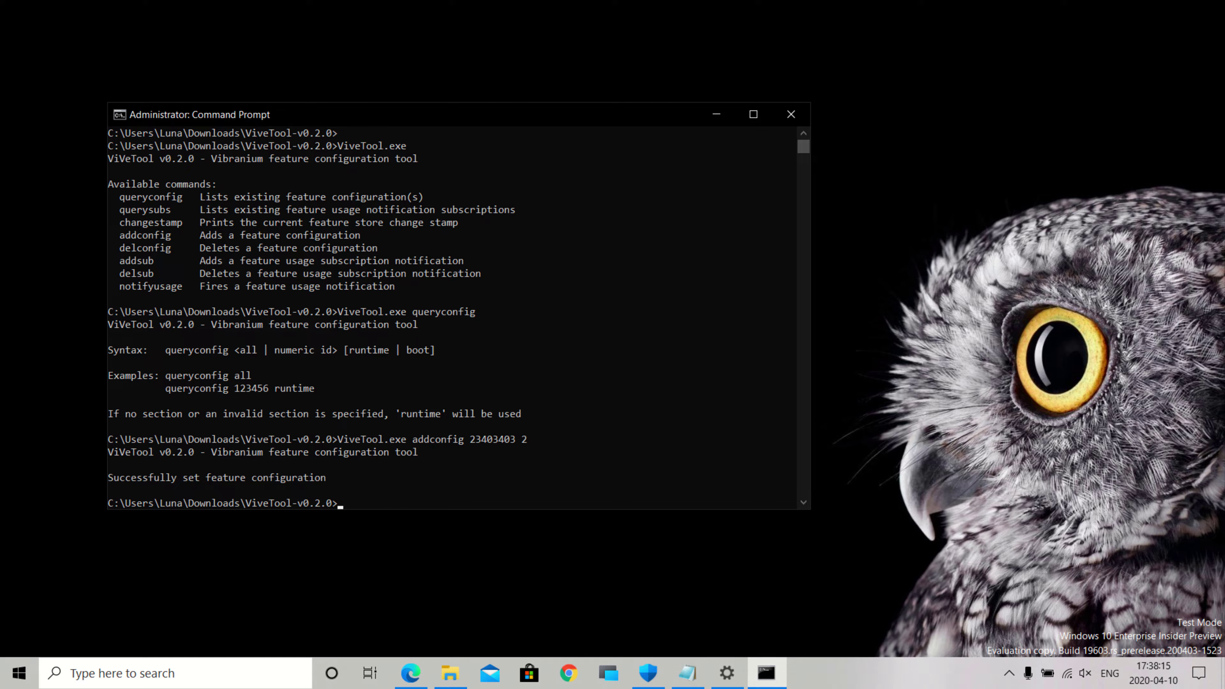
- Enable hidden feature 23674478 by running ViveTool.exe addconfig 23674478 2
text(ViveT)
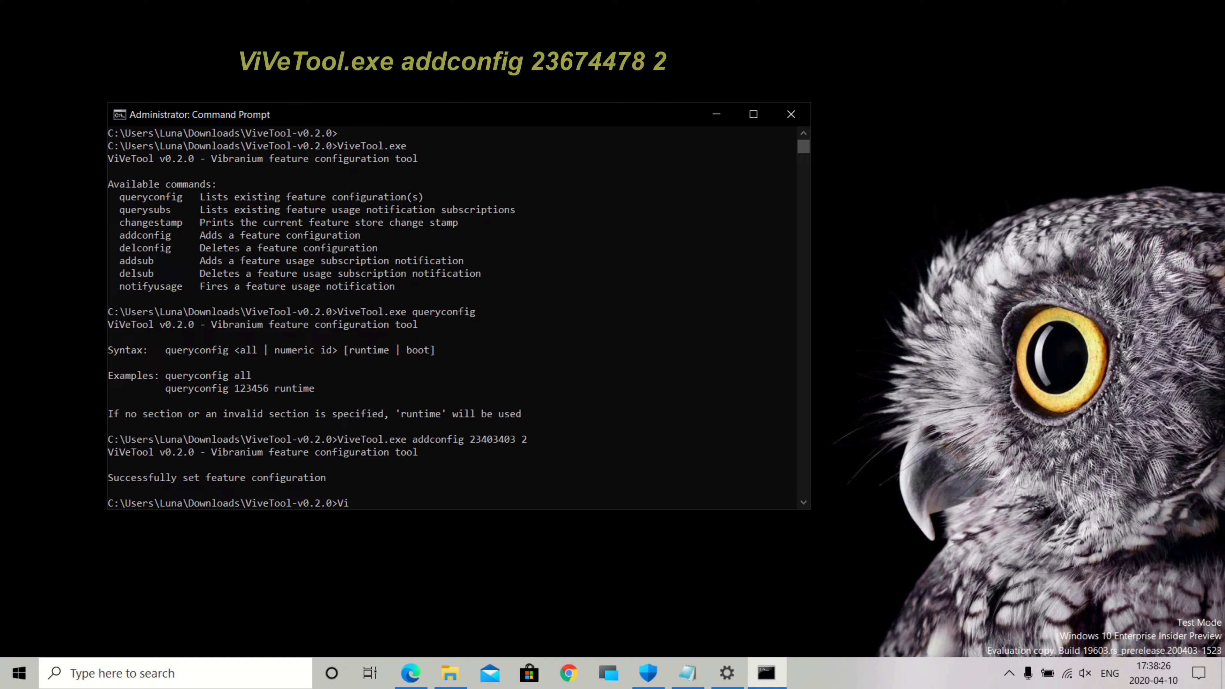
text(ool.exe )
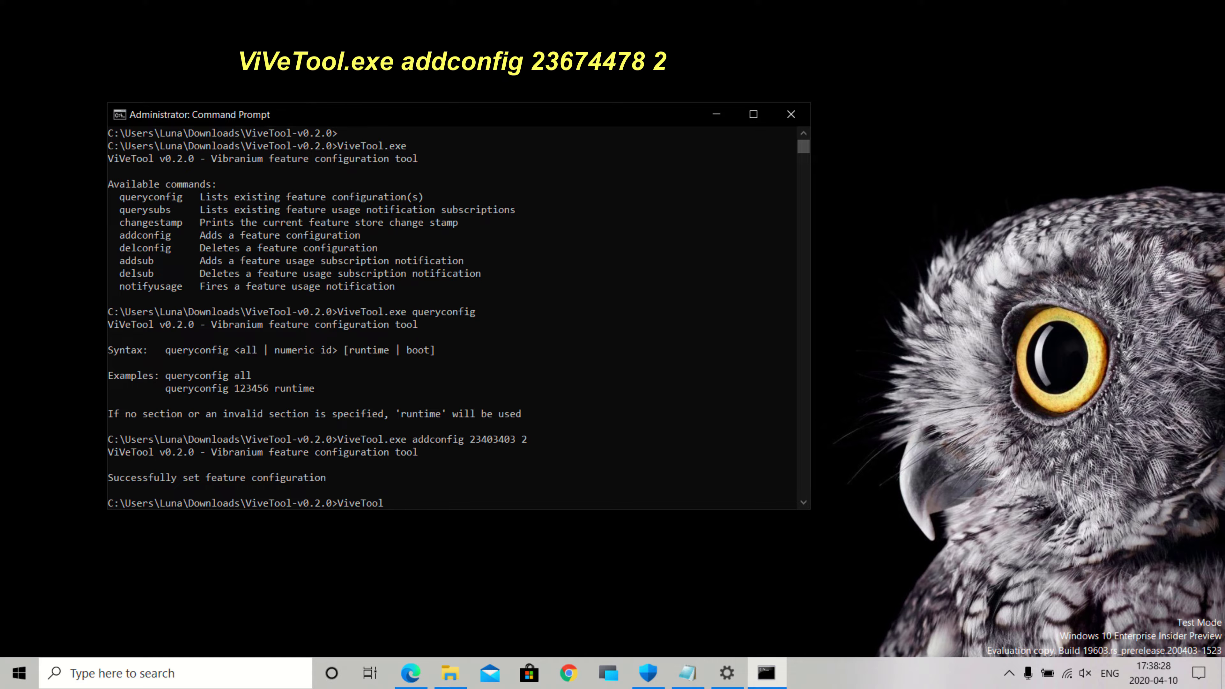
text(addconfig 23674478 2)
key(Return)
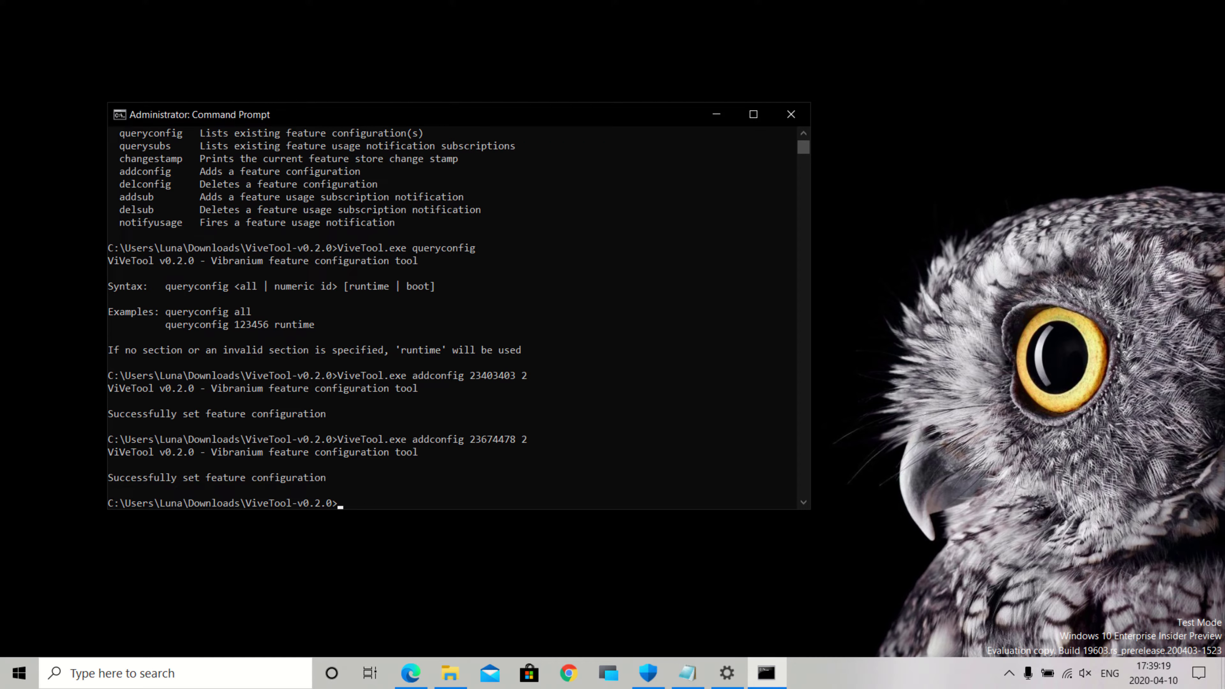
- Close the Command Prompt with exit and bring up the power options to restart the PC
text(exit)
key(Return)
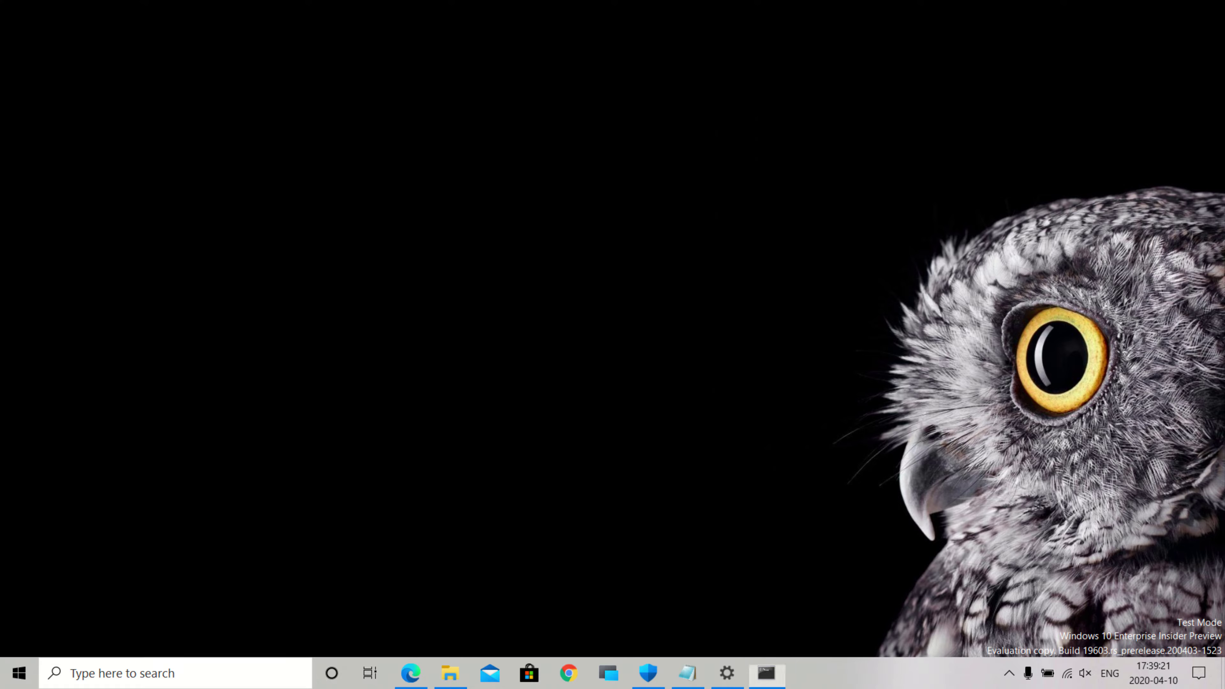
key(super)
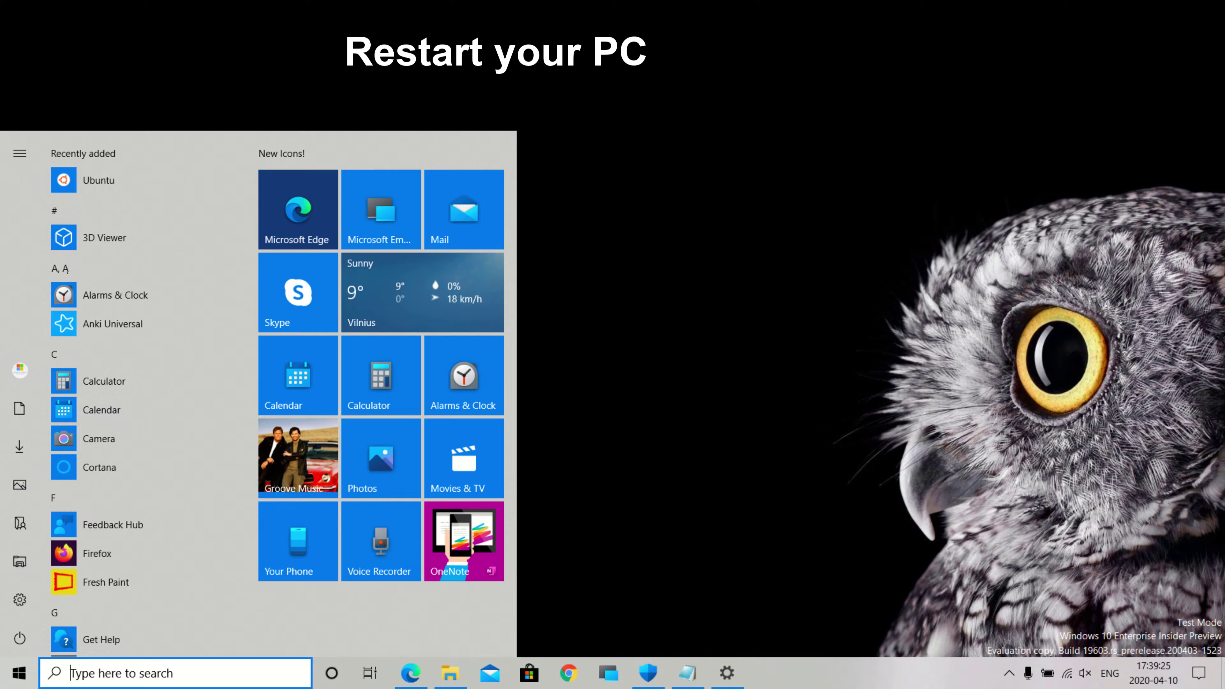
click(19, 638)
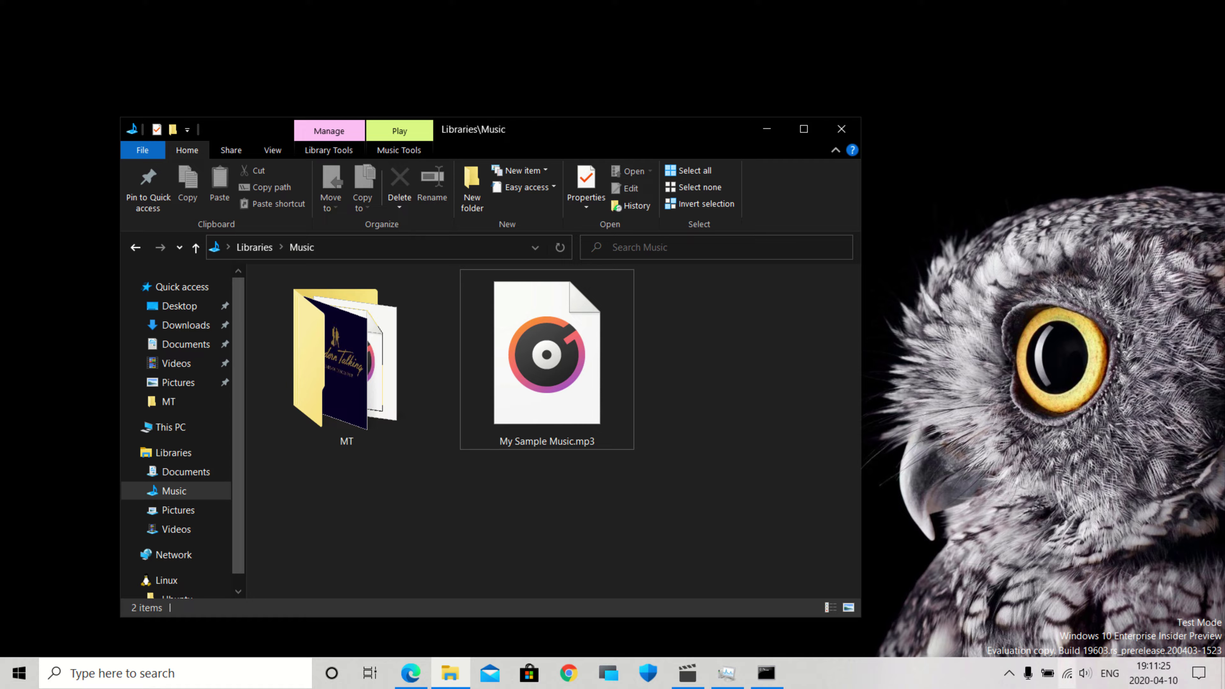
- Open the volume flyout and test its new media controls by pausing and resuming Brother Louie '98 (New Version)
click(1085, 674)
click(1085, 673)
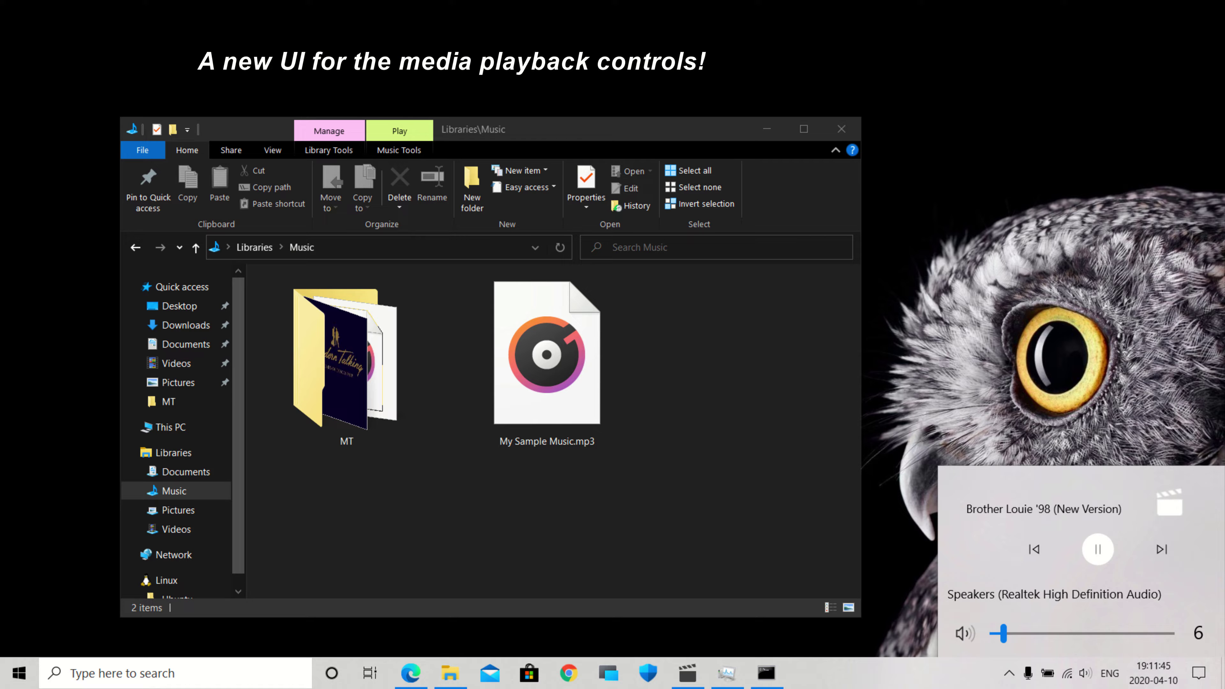
key(XF86AudioPlay)
key(XF86AudioPlay)
click(1098, 549)
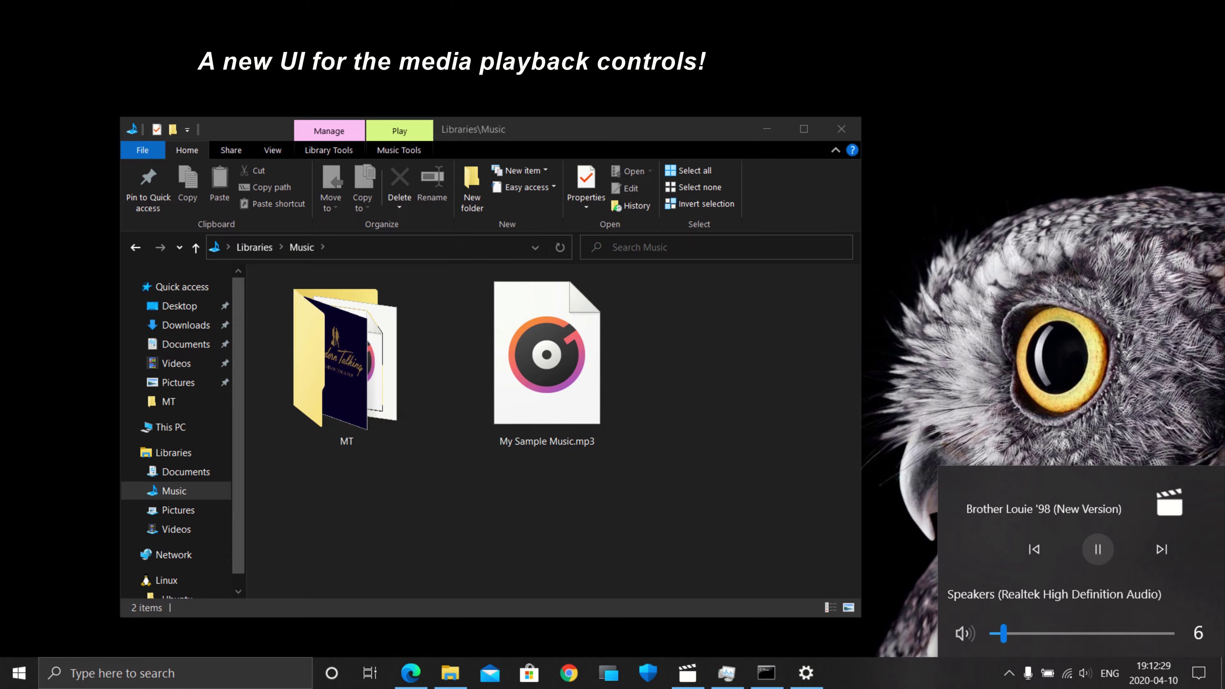
click(1098, 549)
click(1098, 549)
click(1098, 549)
click(1098, 549)
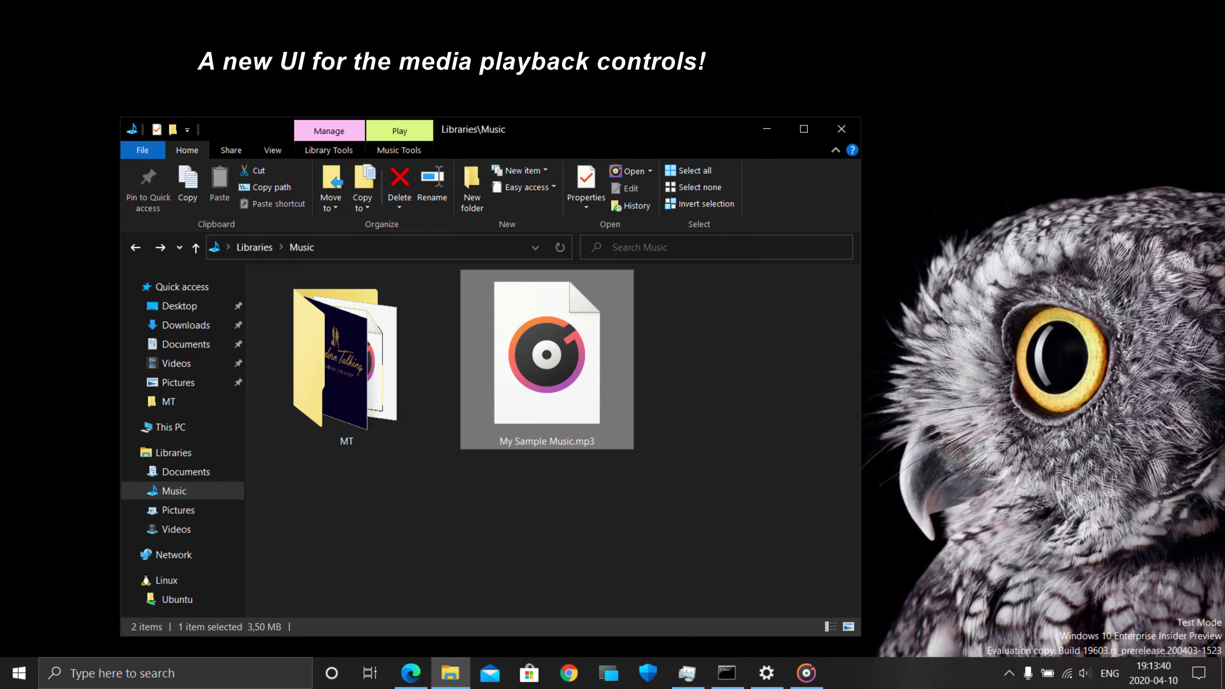
- Reopen the volume flyout and try pausing and resuming the Modern Talking track from its media controls
click(1086, 673)
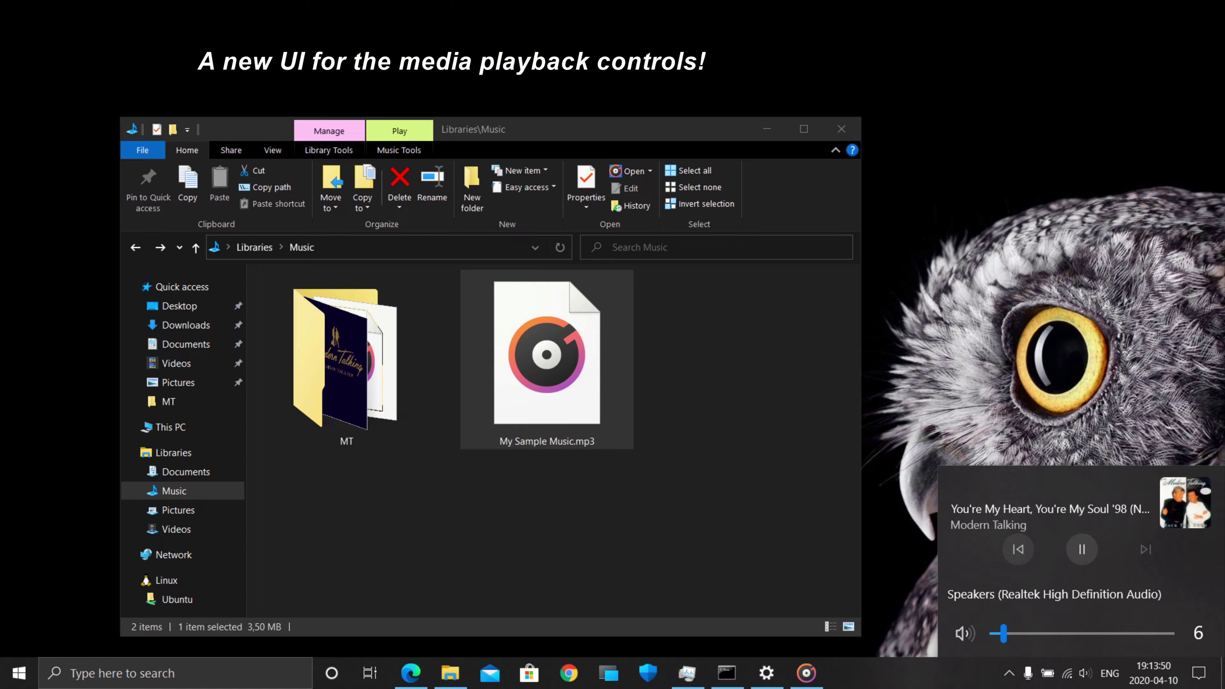
click(1082, 550)
click(1082, 549)
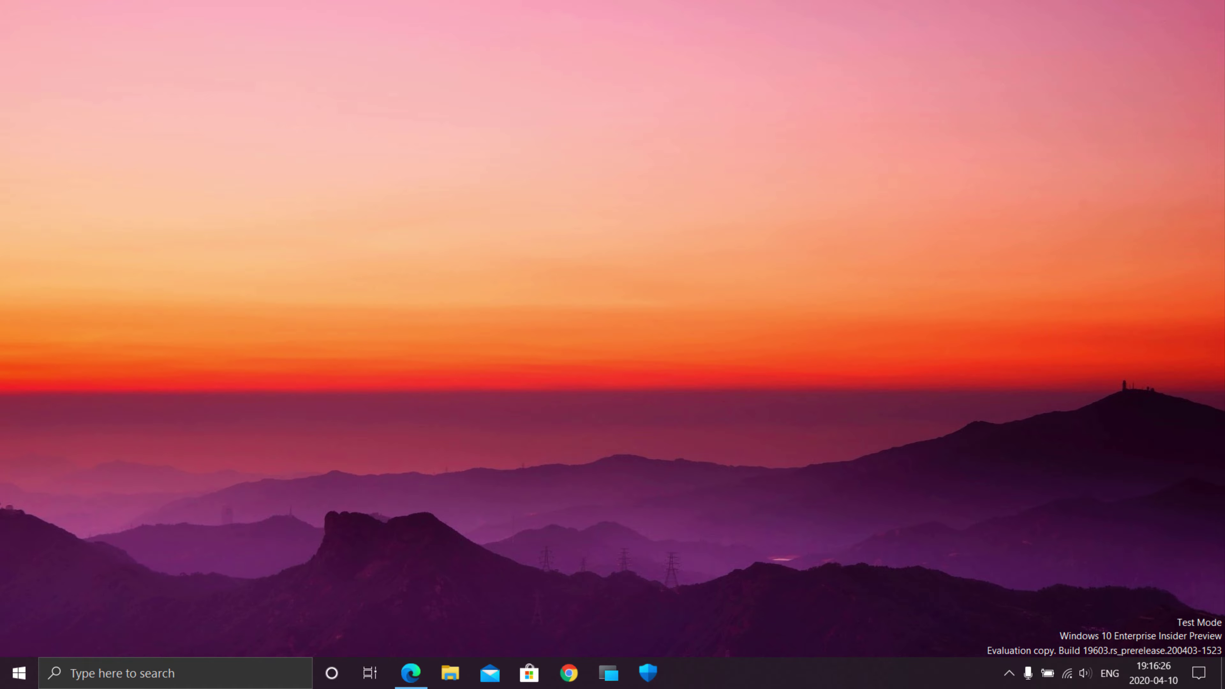
- Run Command Prompt as administrator and change to the ViveTool-v0.2.0 folder in Downloads
key(super)
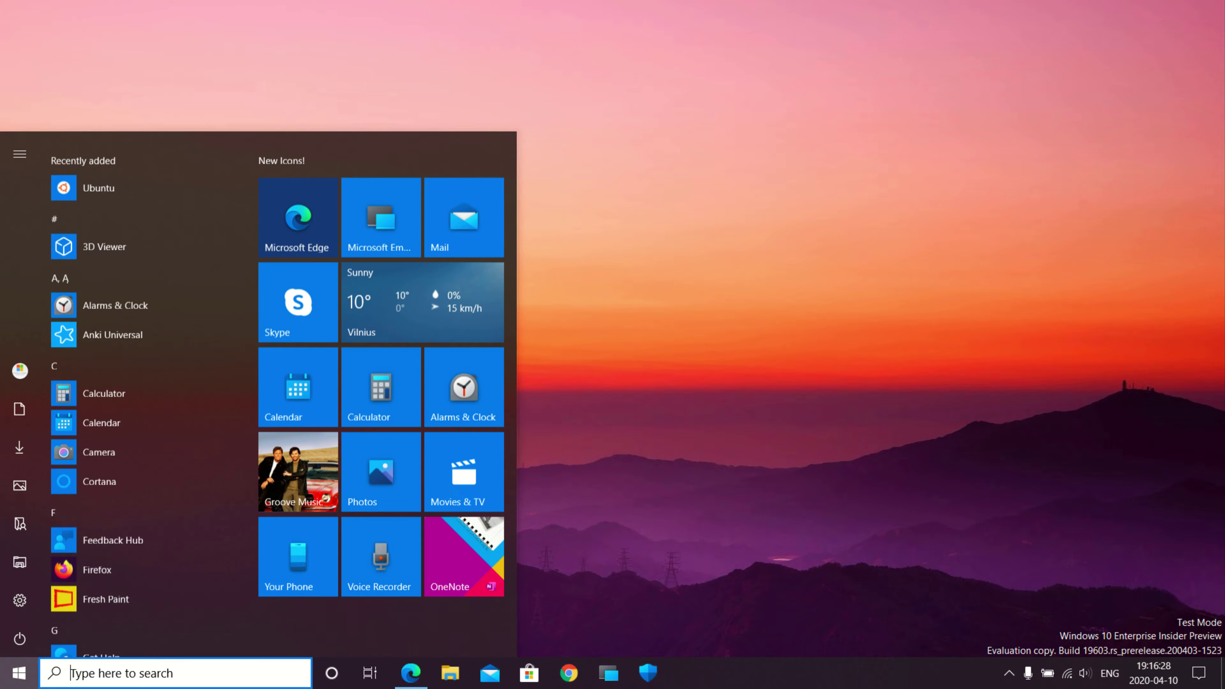
text(cmd)
key(ctrl+shift+Return)
text(cd)
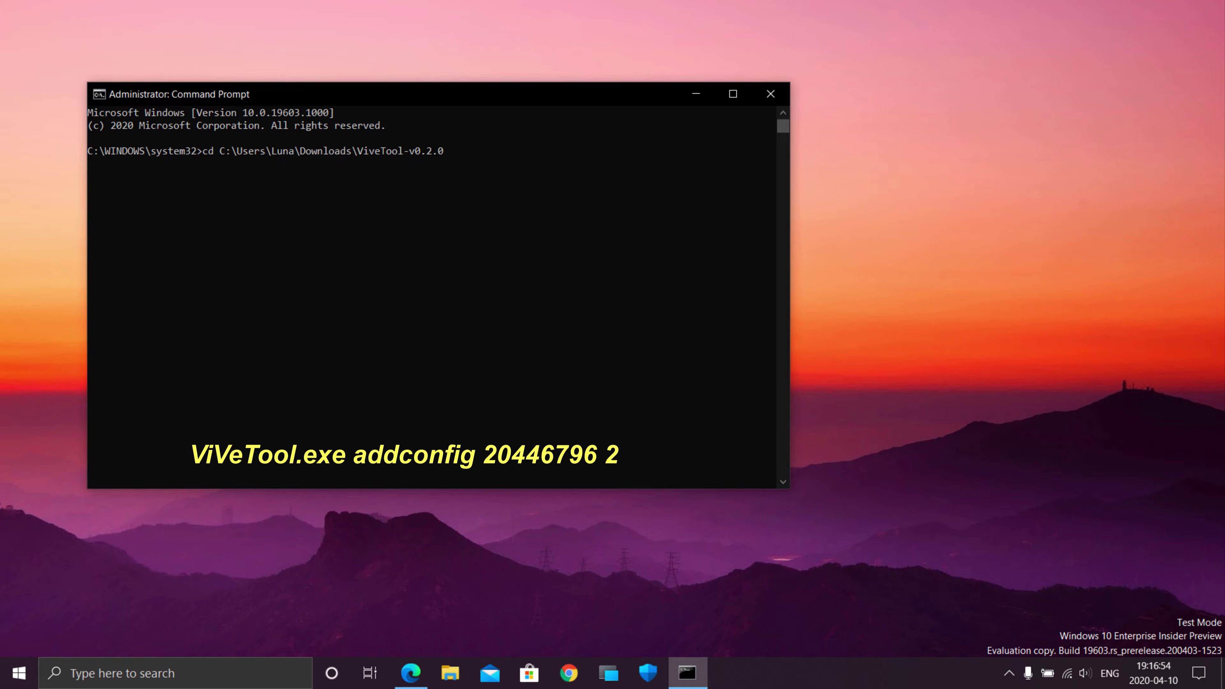
key(Return)
- Enable hidden feature 20446796 by running ViveTool.exe addconfig 20446796 2
text(V)
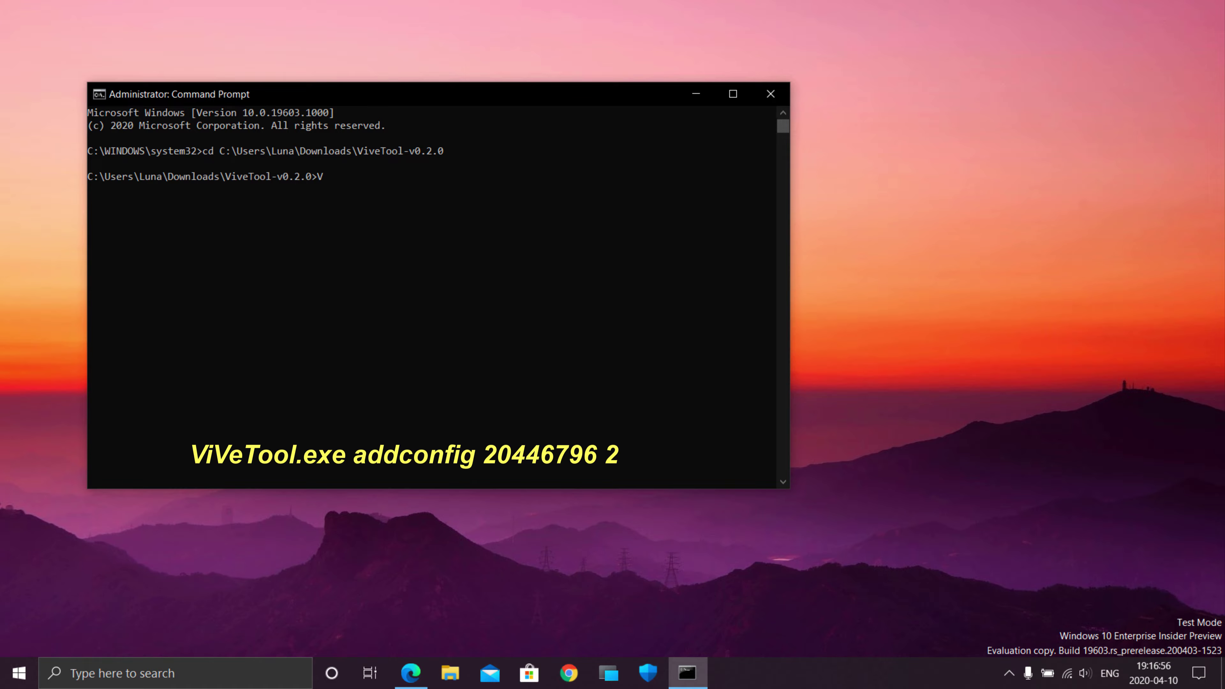
text(iveTool.exe addconfig)
text(20446796 2)
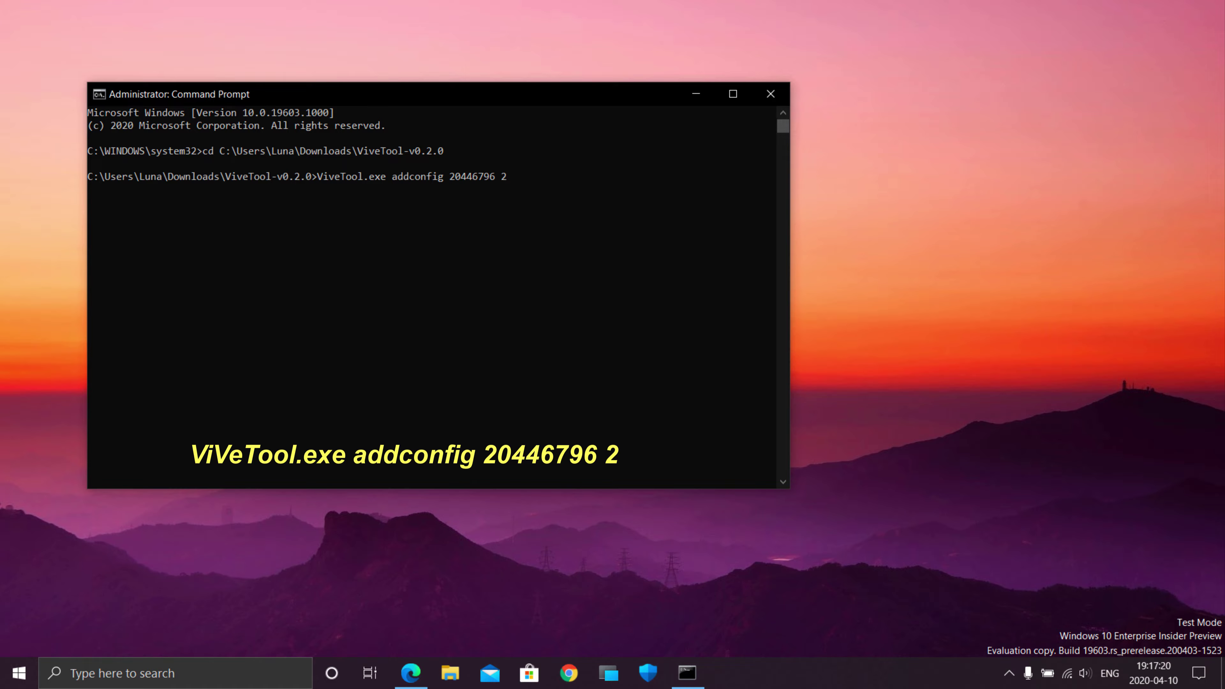
key(Return)
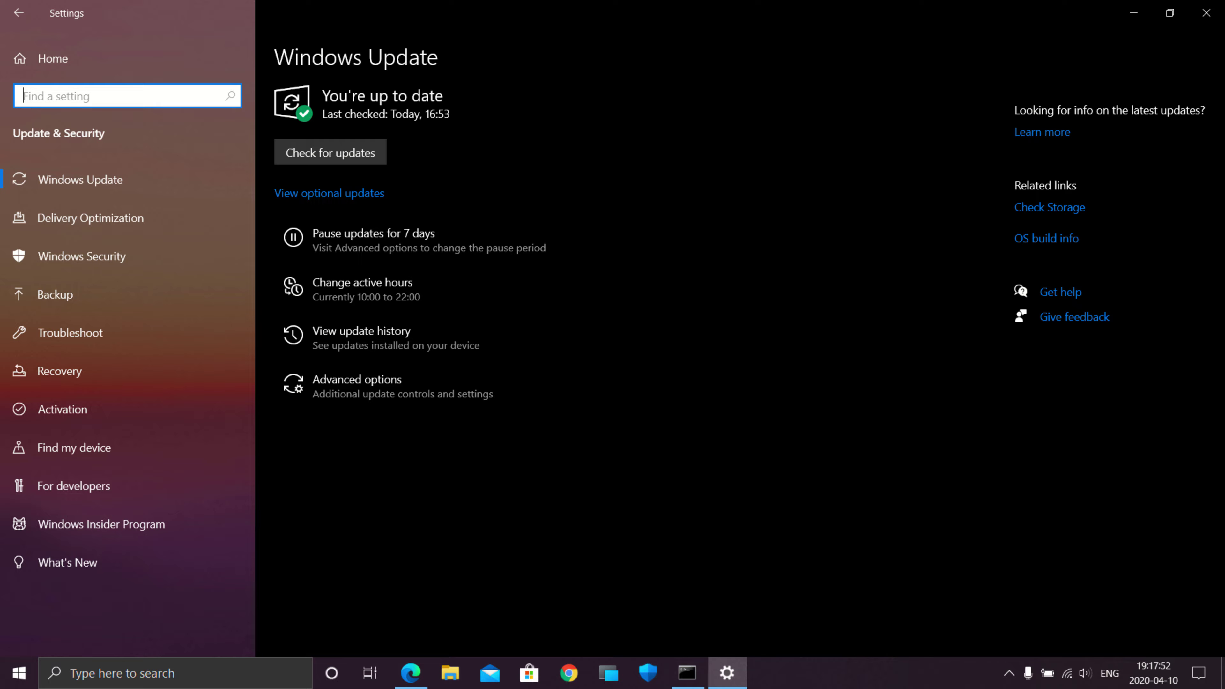
- Open the What's New page under Update & Security in Settings
click(77, 562)
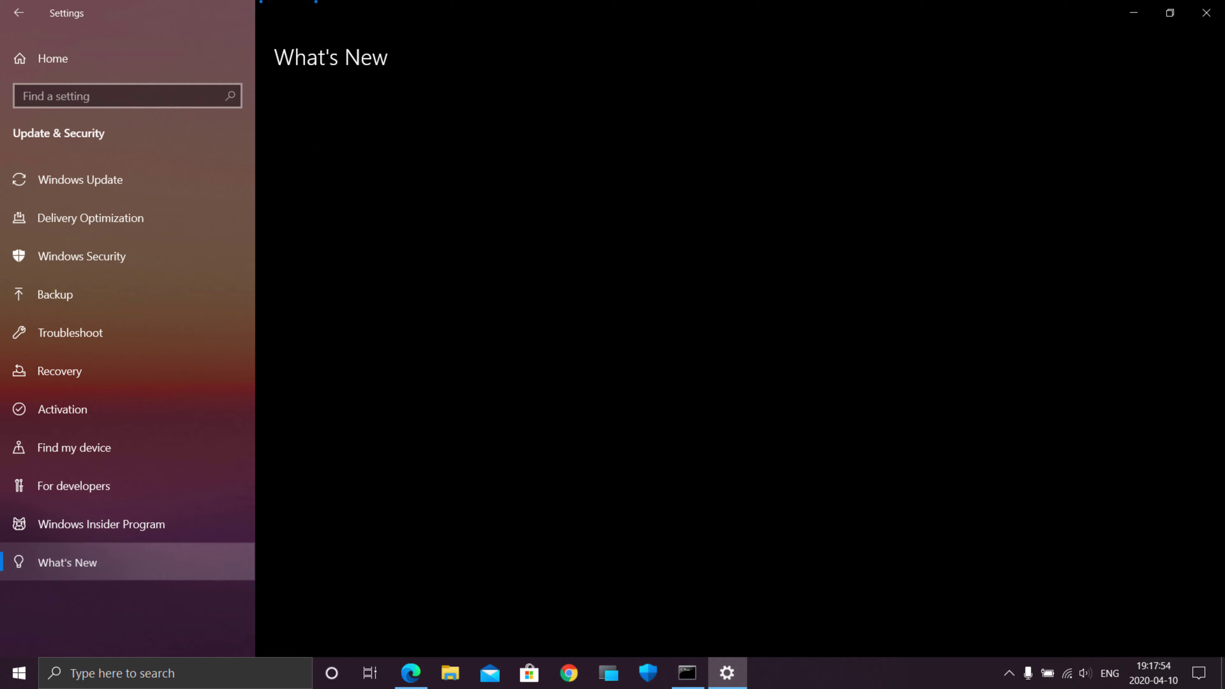